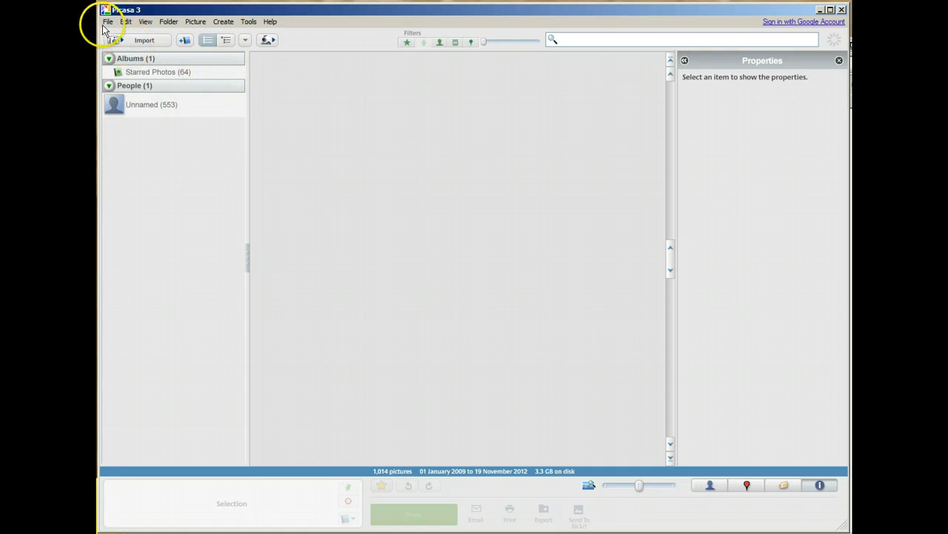
# - Add the desktop folder Rwanda Spring 2014 to the photo library and set it to Scan Always
pyautogui.click(108, 24)
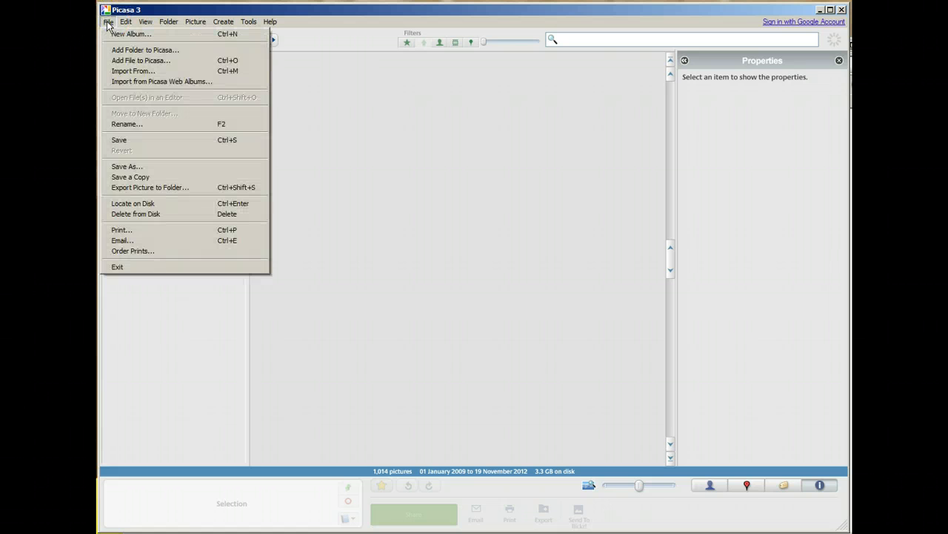
pyautogui.click(135, 50)
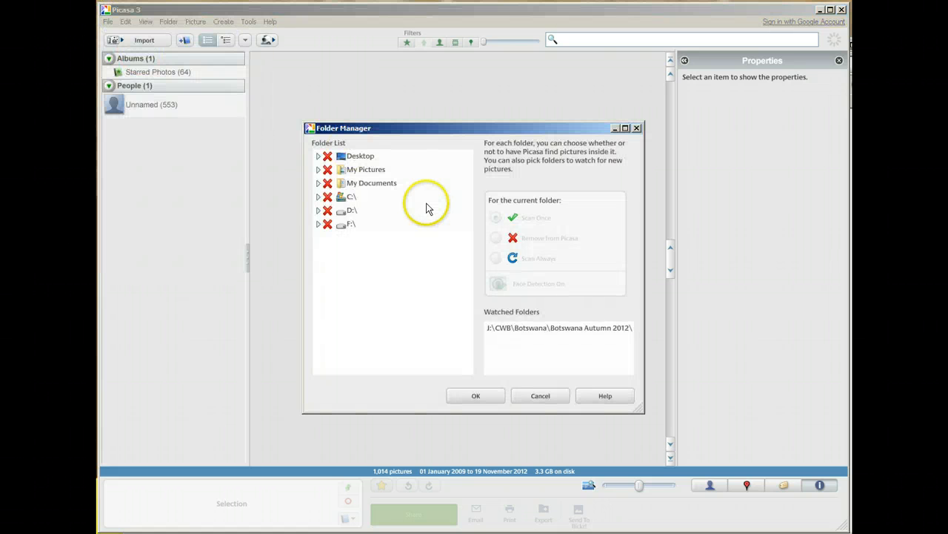
pyautogui.click(318, 156)
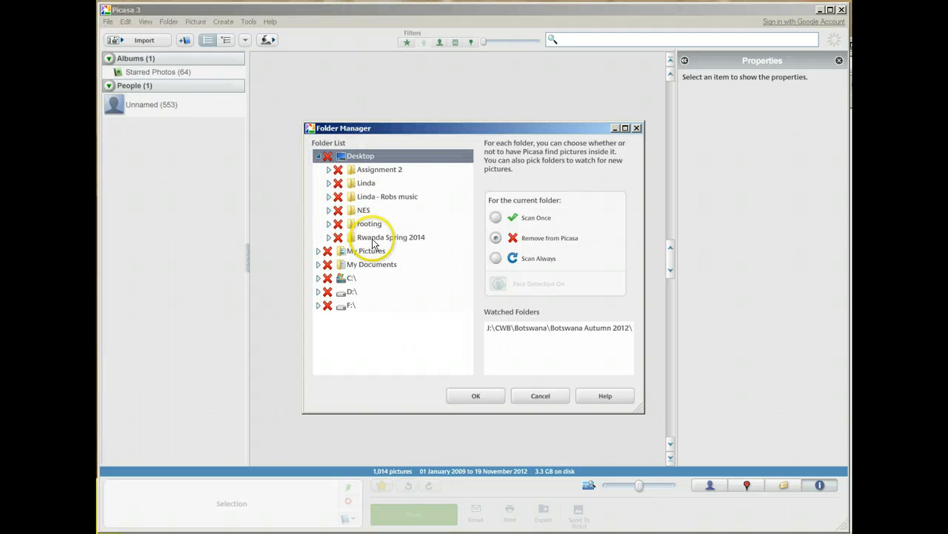
pyautogui.click(409, 237)
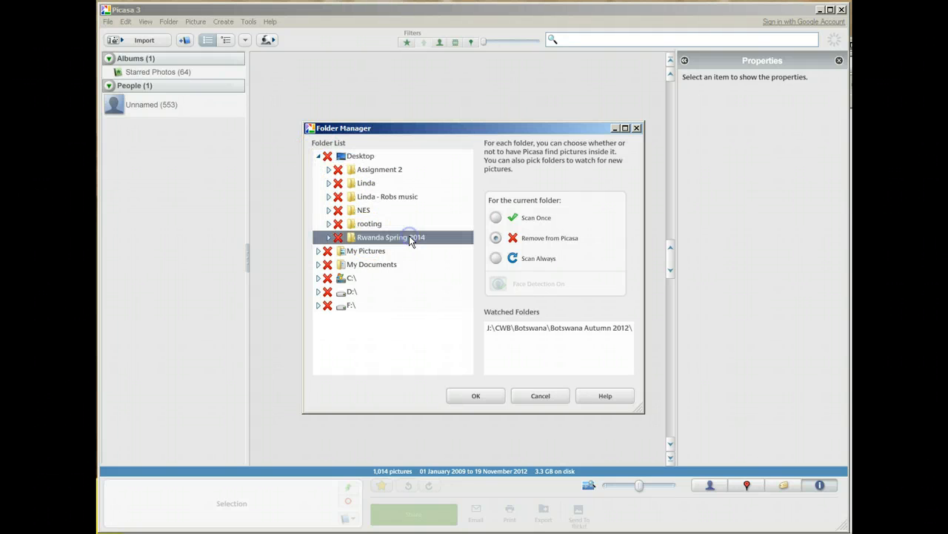
pyautogui.click(497, 259)
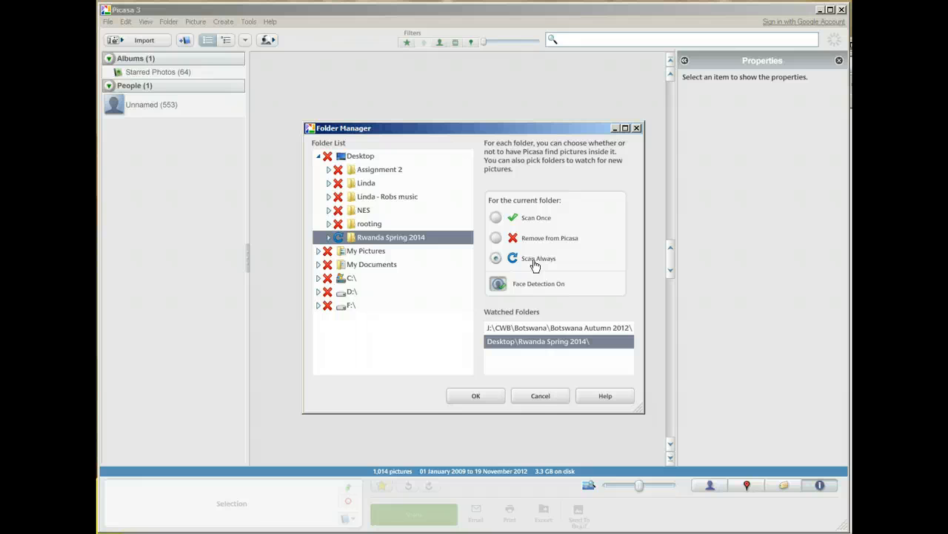
pyautogui.click(476, 398)
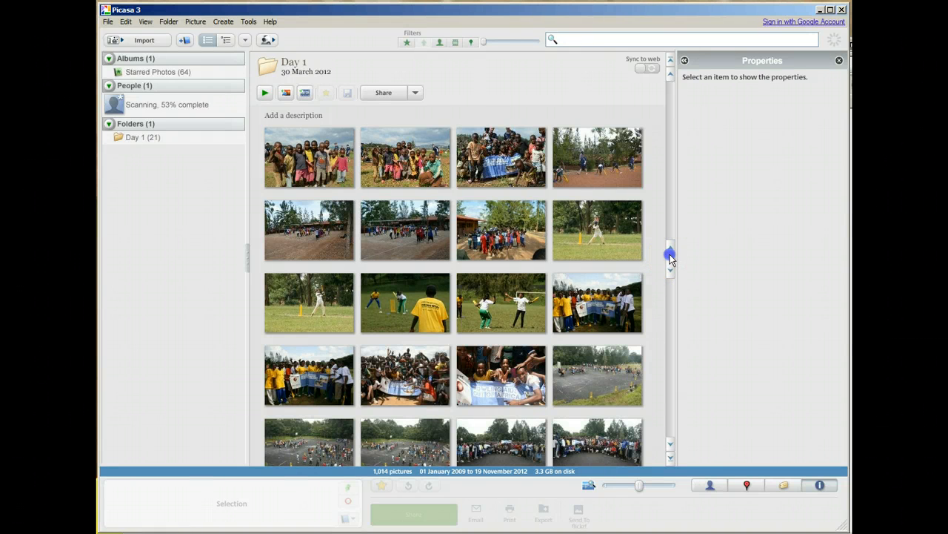
# - Browse the photos in the Day 1 folder, viewing them one by one at full size up to Picture 097.jpg
pyautogui.moveTo(671, 257); pyautogui.dragTo(675, 116)
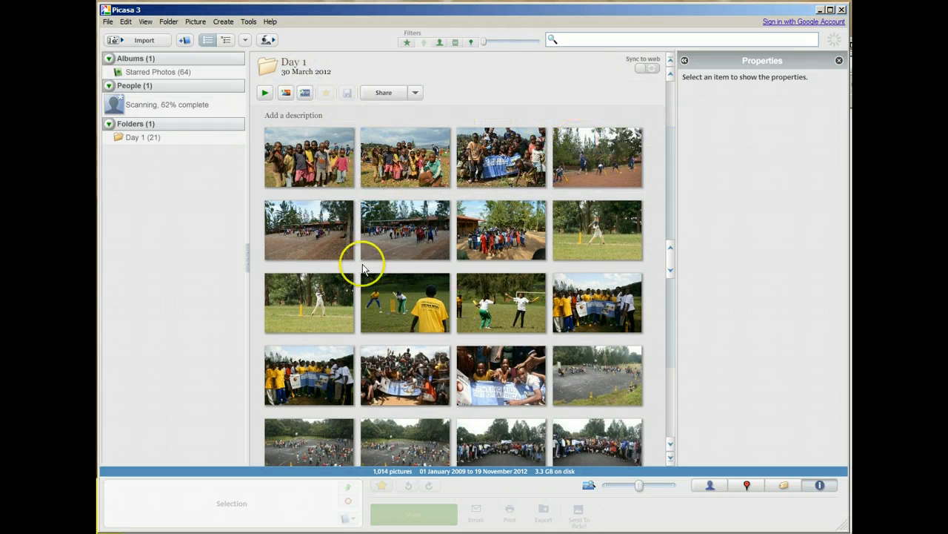
pyautogui.click(131, 137)
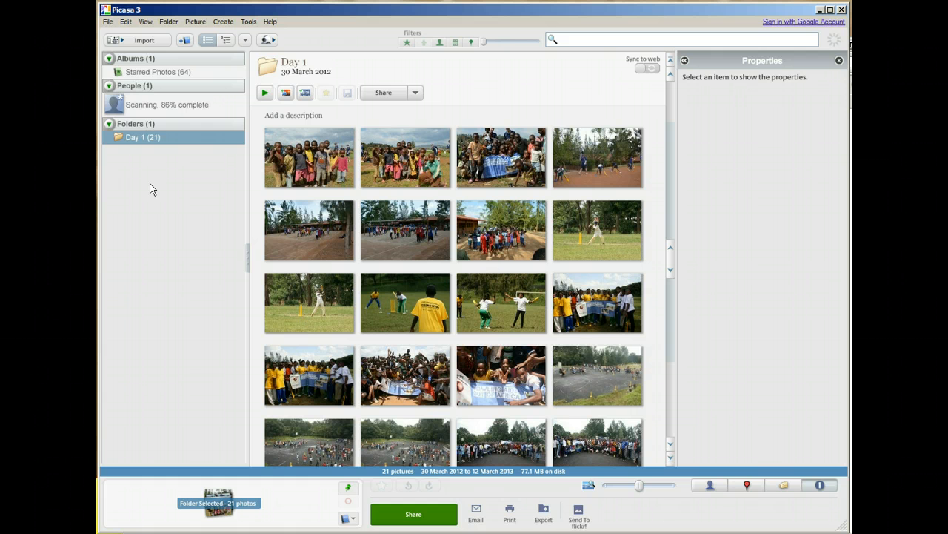
pyautogui.doubleClick(297, 160)
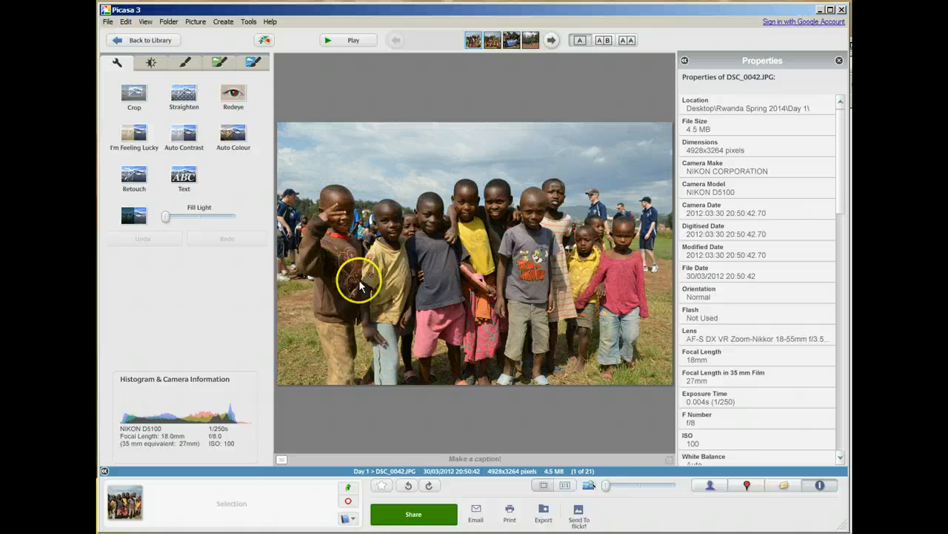
pyautogui.scroll(-1, 360, 283)
pyautogui.scroll(-4, 361, 283)
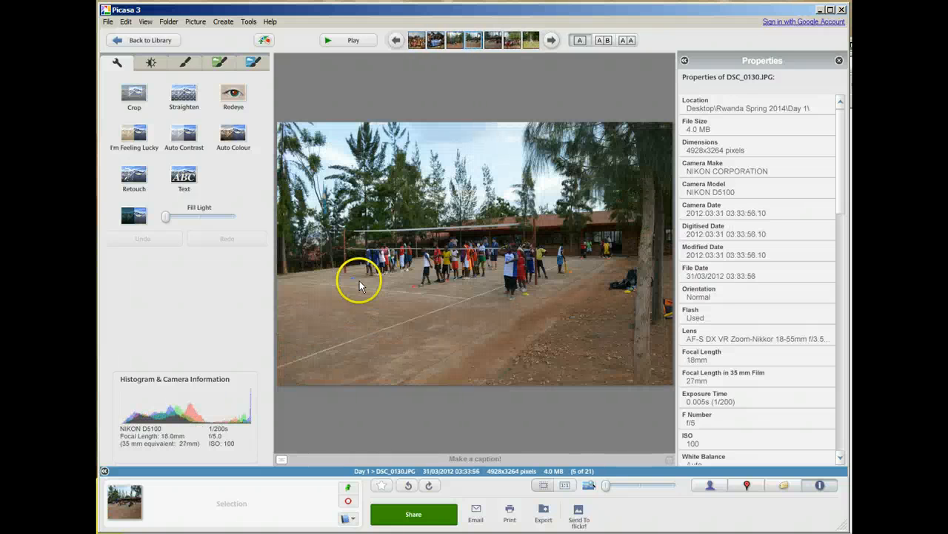
pyautogui.scroll(-5, 360, 281)
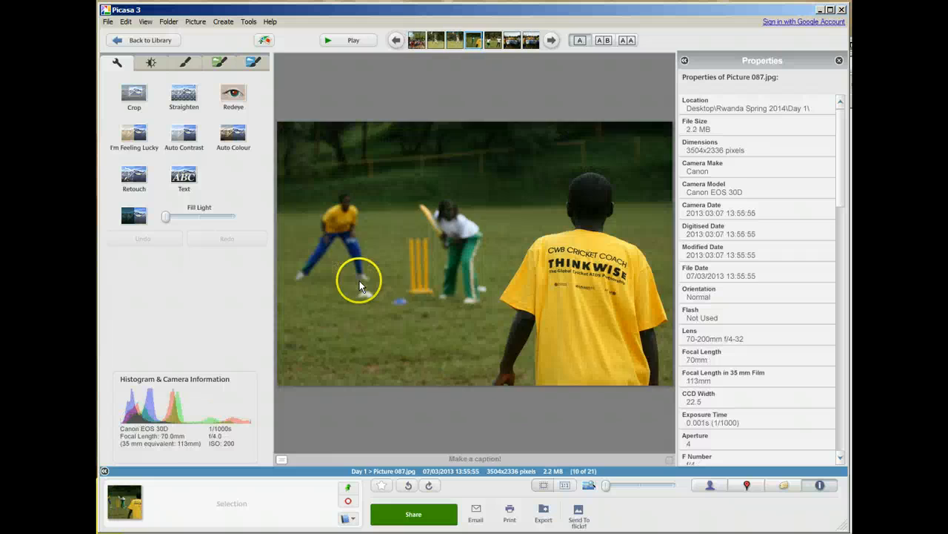
pyautogui.scroll(2, 359, 280)
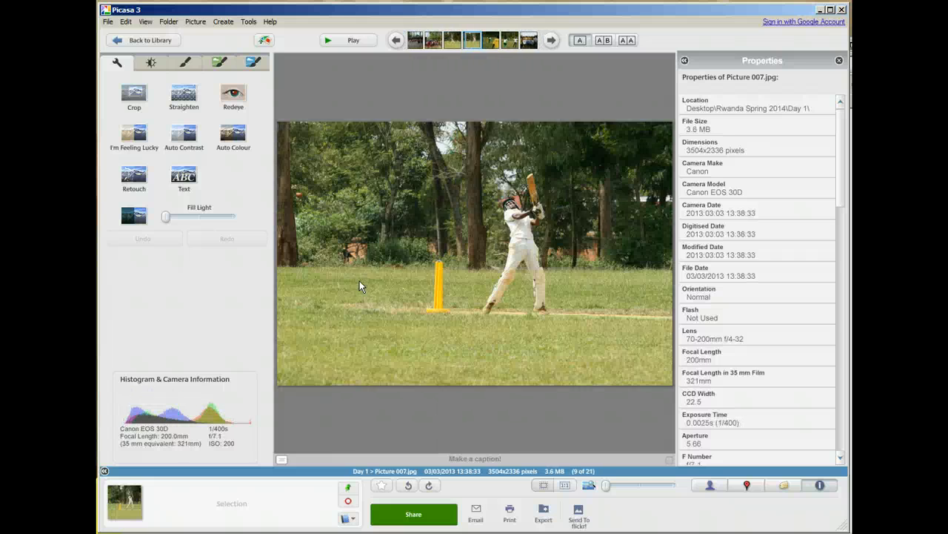
pyautogui.scroll(-2, 360, 280)
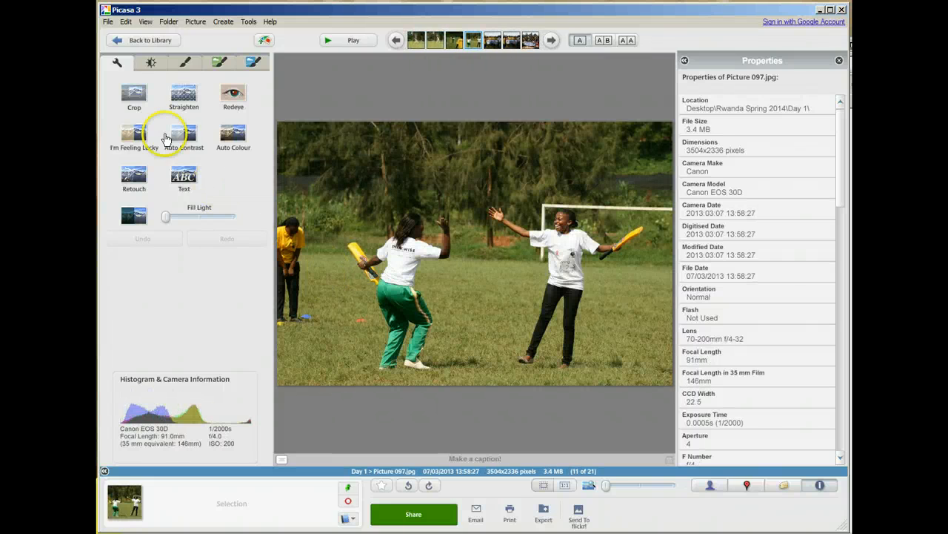
# - Crop Picture 097.jpg in A4 full-page proportion around the two players, to about 2947x2085 pixels
pyautogui.click(132, 95)
pyautogui.moveTo(326, 383); pyautogui.dragTo(745, 146)
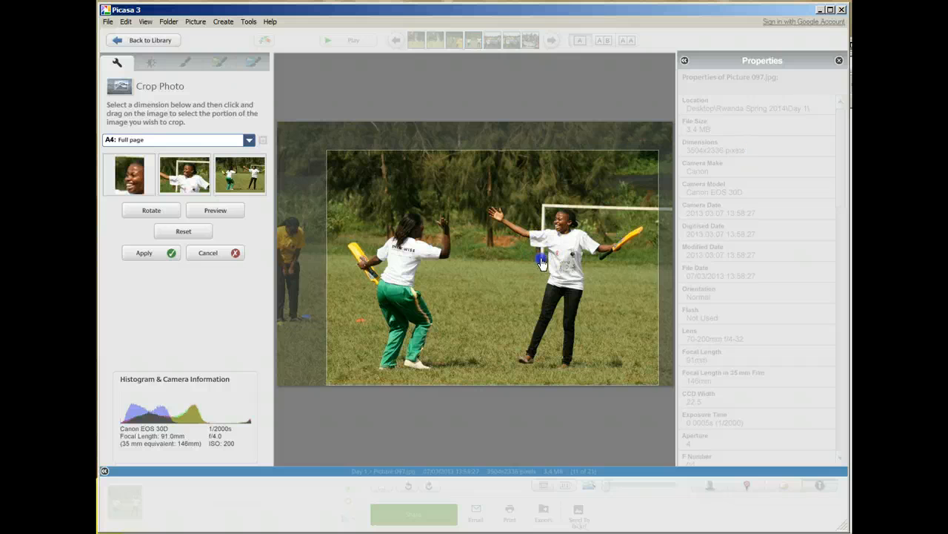
pyautogui.click(143, 252)
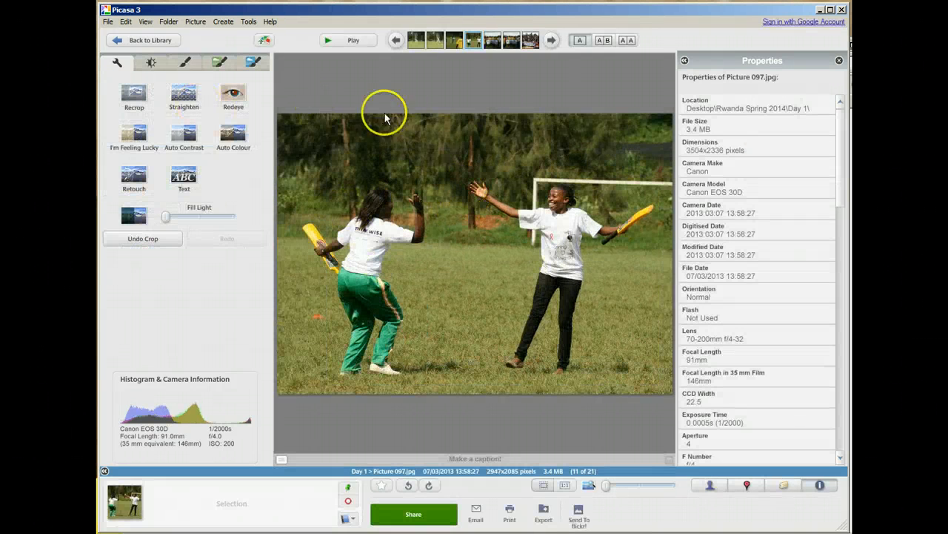
# - Brighten Picture 122.jpg, the group holding the banner, by raising its fill light to roughly a third
pyautogui.press('Right')
pyautogui.press('Right')
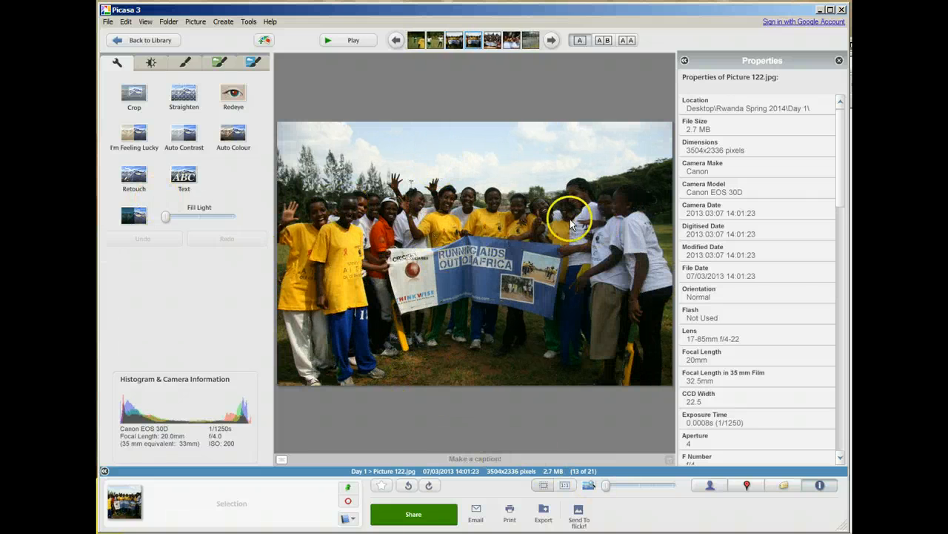
pyautogui.click(169, 217)
pyautogui.moveTo(169, 217); pyautogui.dragTo(188, 218)
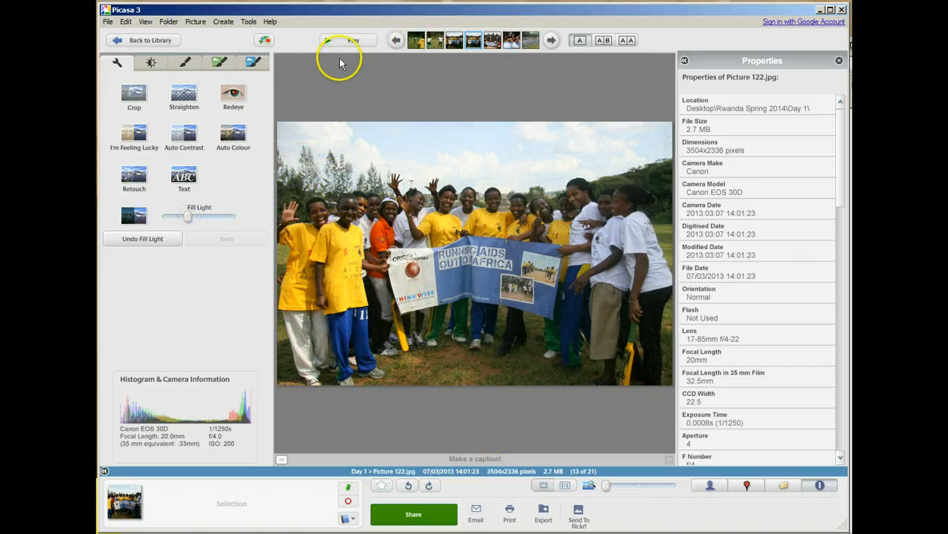
# - Star the first photo in the Day 1 folder, DSC_0042.JPG
pyautogui.click(137, 40)
pyautogui.doubleClick(329, 167)
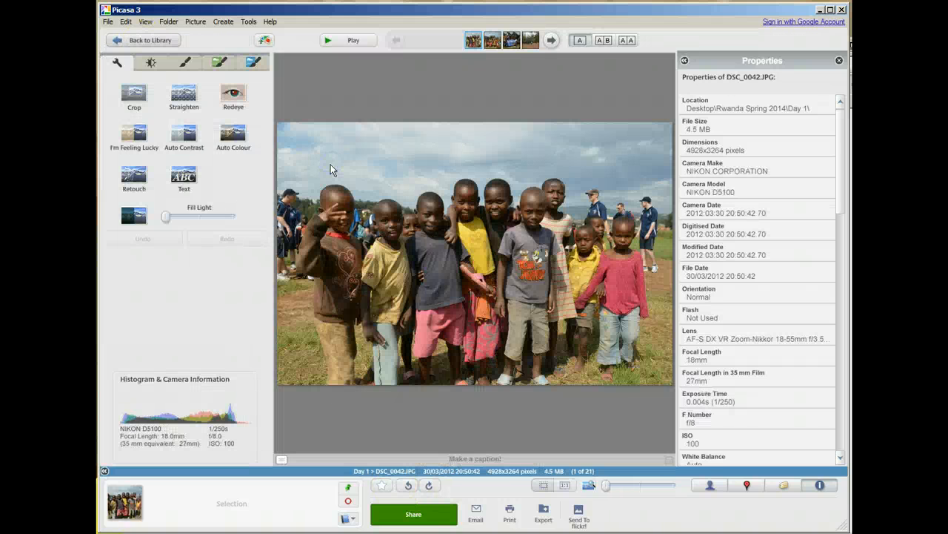
pyautogui.click(382, 485)
# - Raise the fill light of DSC_0131.JPG to roughly a quarter and star the photo
pyautogui.press('Right')
pyautogui.press('Right')
pyautogui.press('Right')
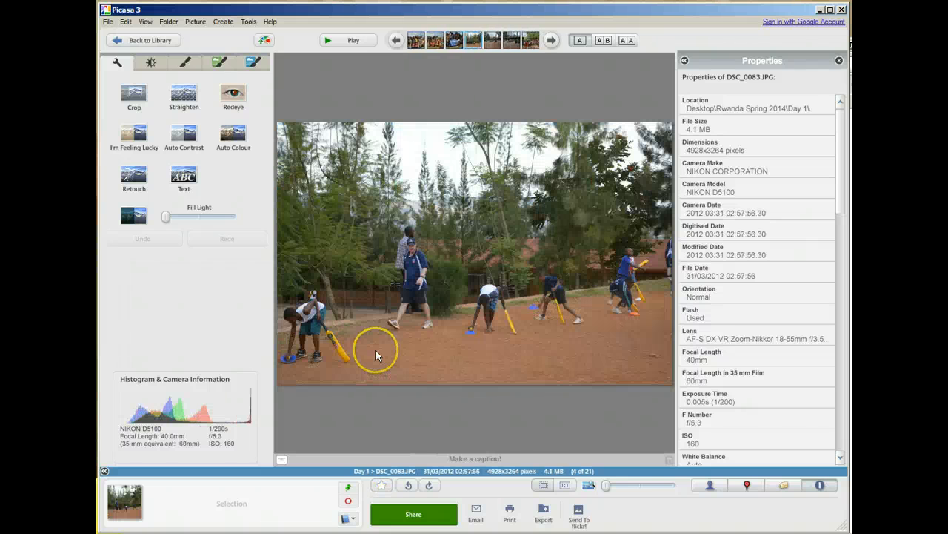
pyautogui.press('Right')
pyautogui.press('Right')
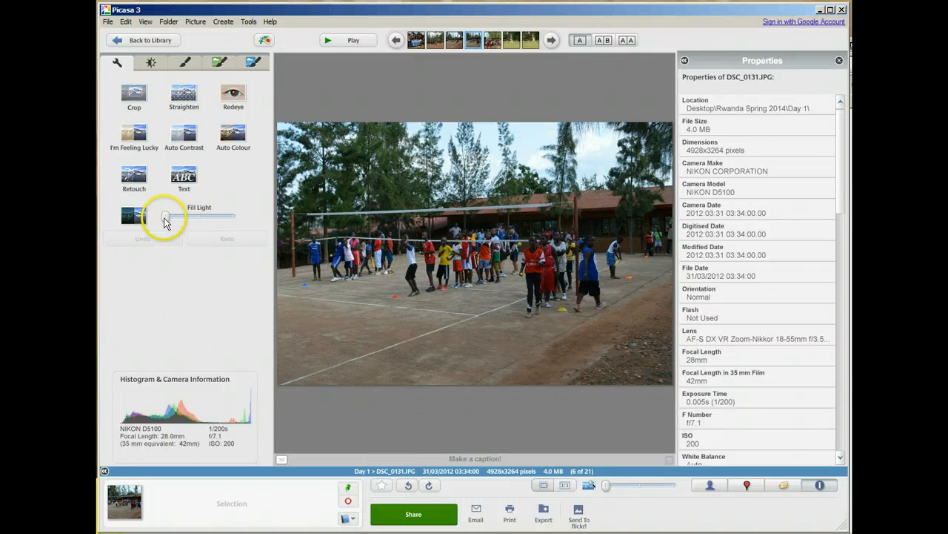
pyautogui.moveTo(165, 217); pyautogui.dragTo(184, 215)
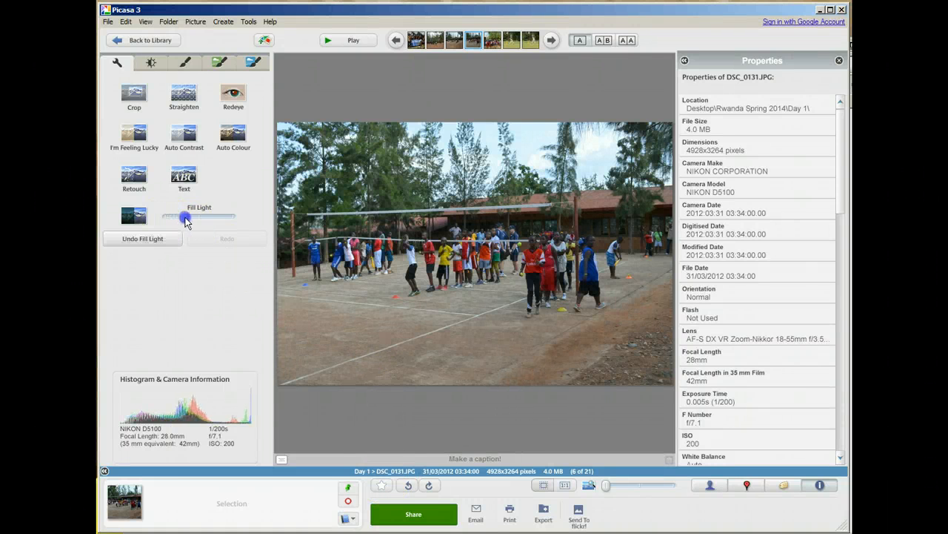
pyautogui.click(382, 488)
# - Star Picture 087.jpg and the cropped Picture 097.jpg
pyautogui.press('Right')
pyautogui.press('Right')
pyautogui.press('Right')
pyautogui.press('Right')
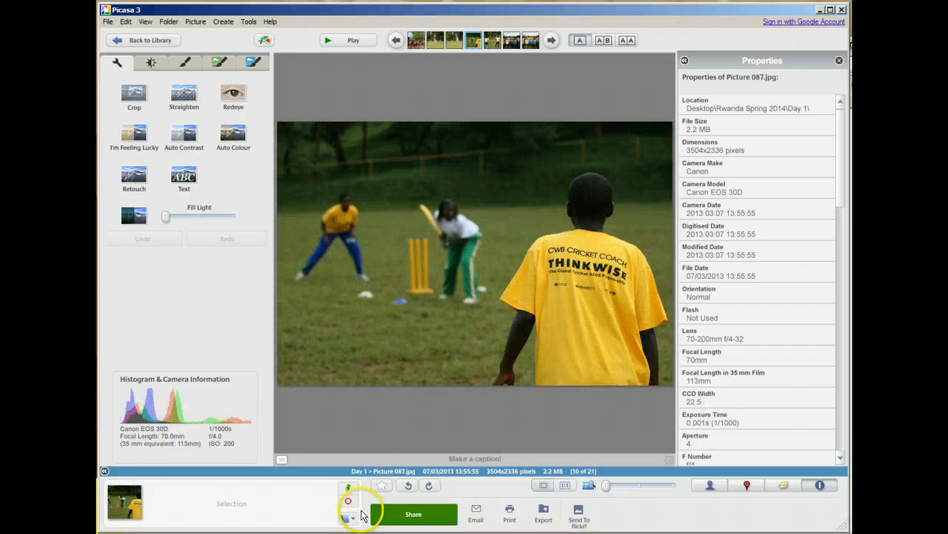
pyautogui.click(380, 486)
pyautogui.press('Right')
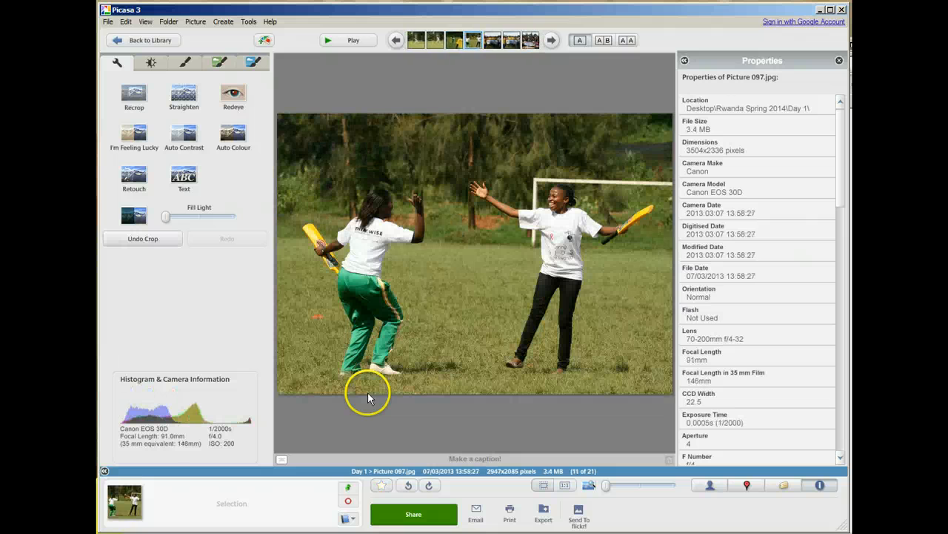
pyautogui.click(381, 486)
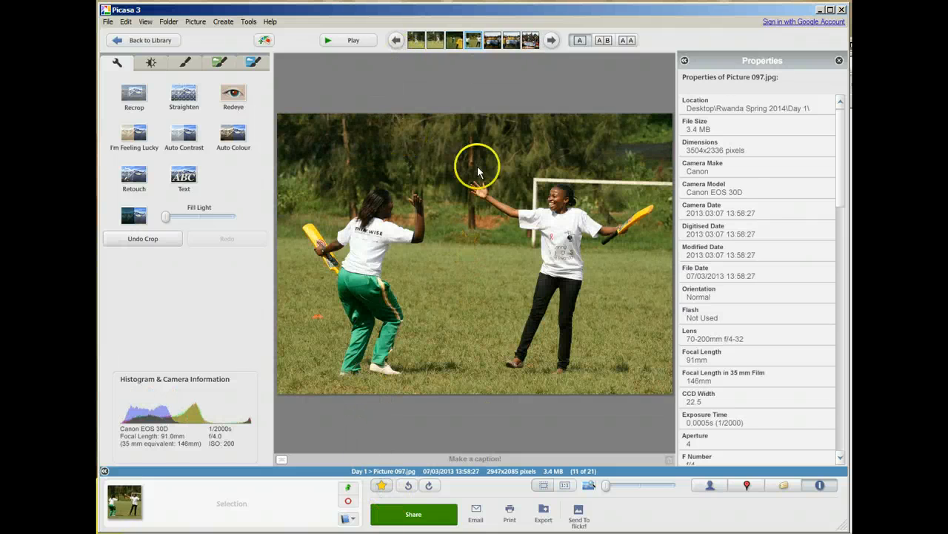
# - Return to the library and select all starred photos in the Day 1 folder
pyautogui.click(143, 40)
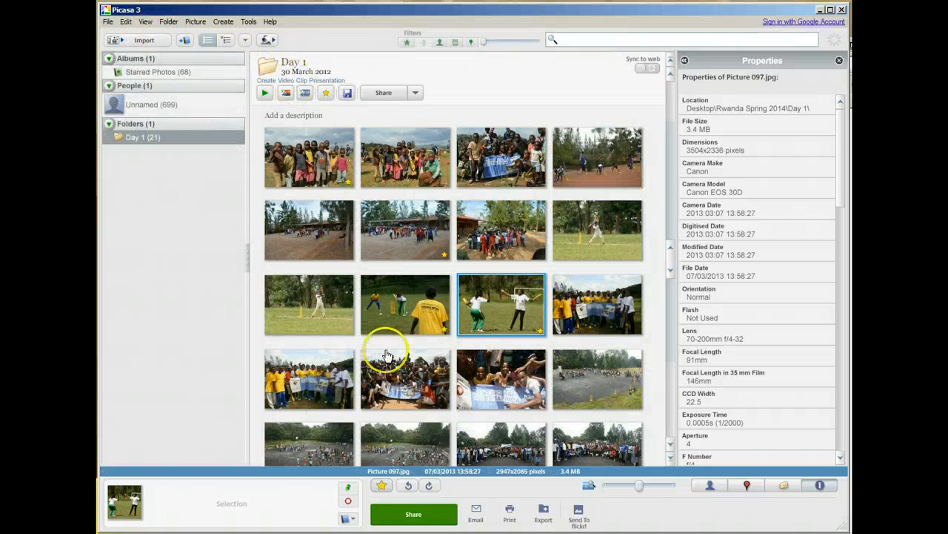
pyautogui.click(325, 93)
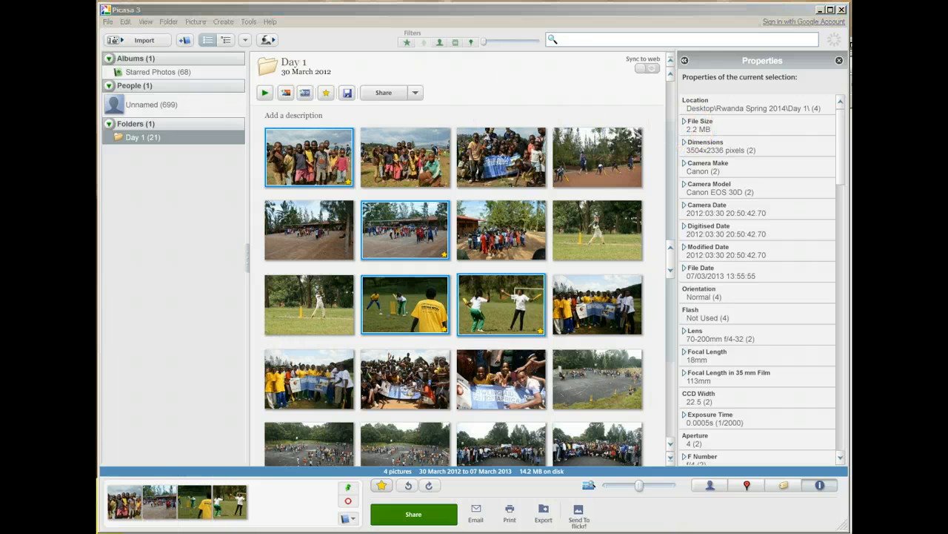
# - Switch to the browser, examine the image display in the HIV in Africa post on the Rwanda Spring 2014 blog, and return to Picasa
pyautogui.click(296, 532)
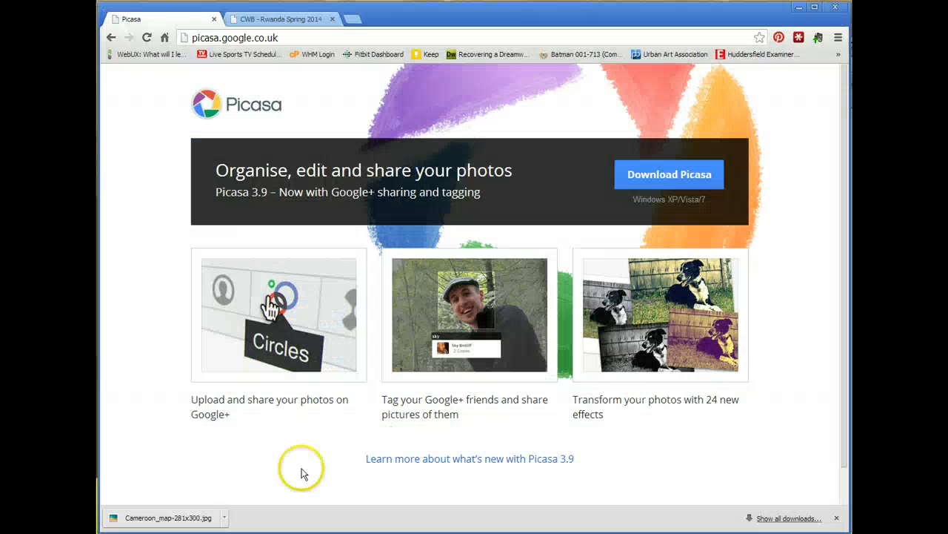
pyautogui.click(284, 21)
pyautogui.scroll(1, 480, 312)
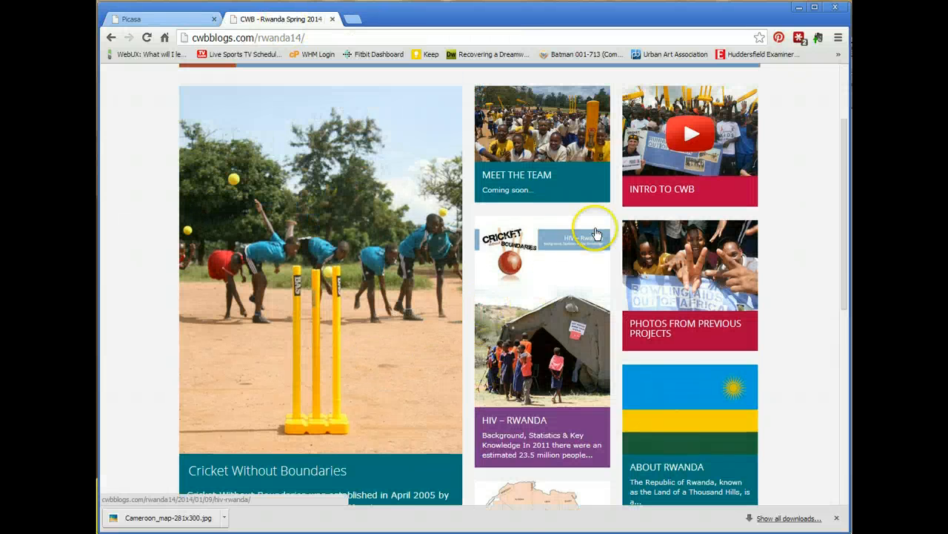
pyautogui.scroll(-2, 656, 381)
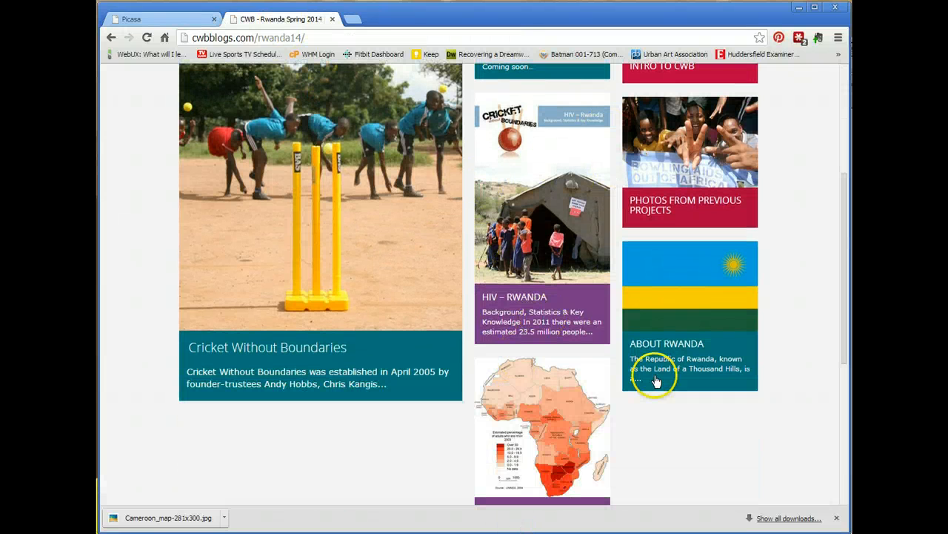
pyautogui.click(552, 405)
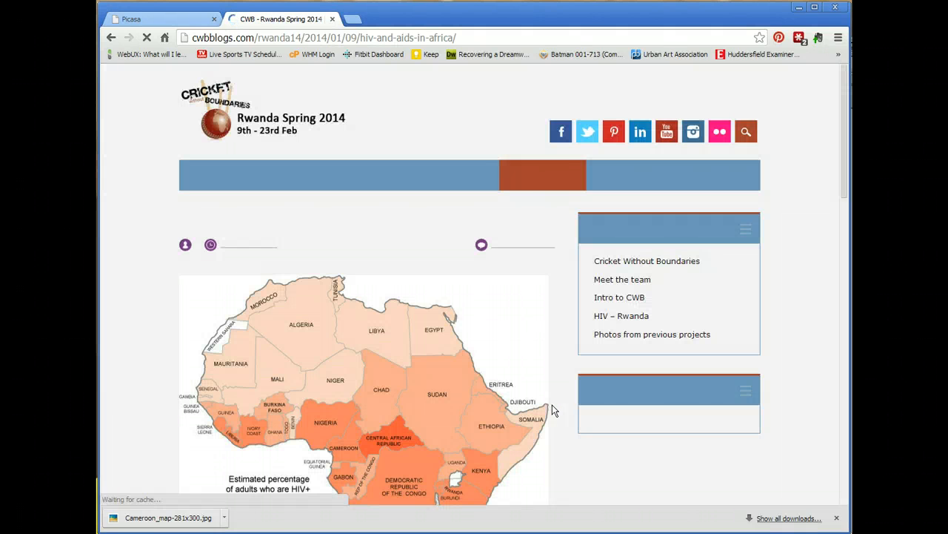
pyautogui.scroll(-2, 153, 271)
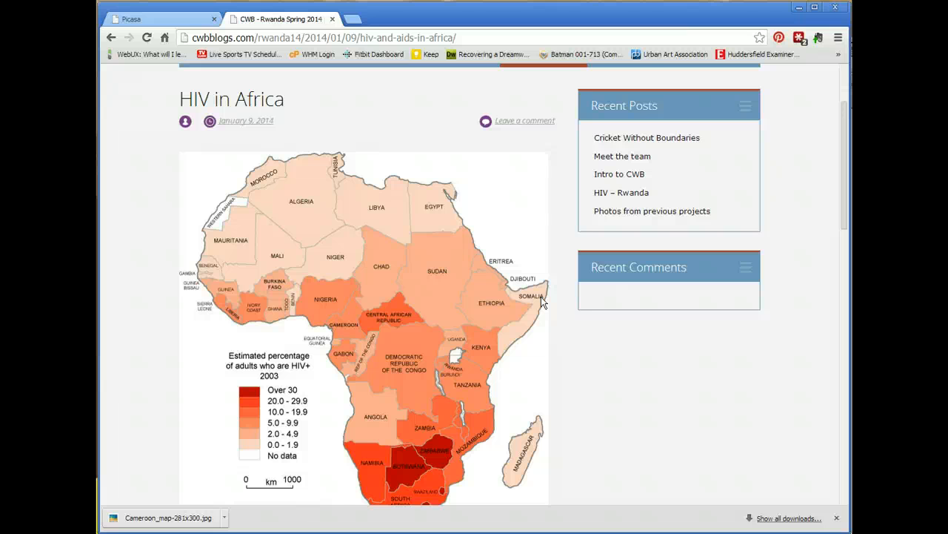
pyautogui.click(798, 8)
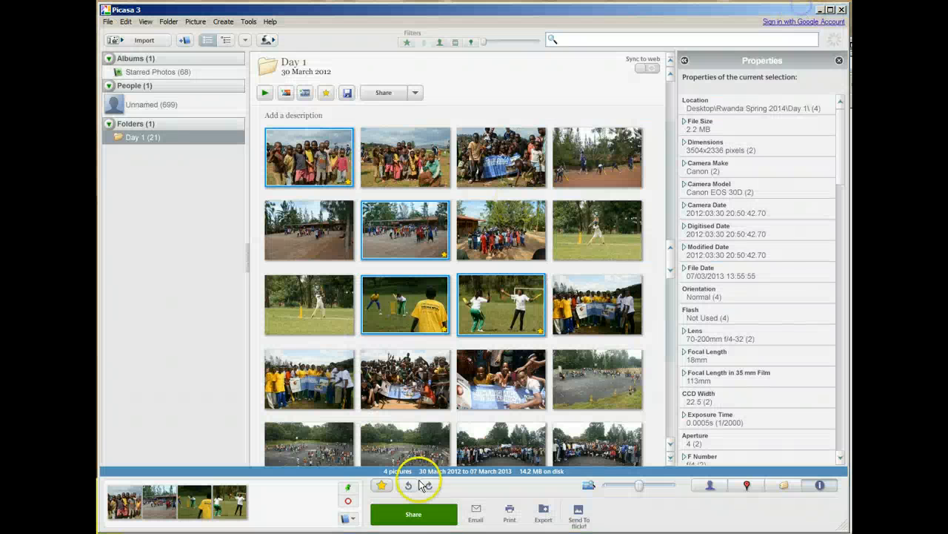
# - Start exporting the selected photos, with images resized to 600 pixels and a custom image quality of 70
pyautogui.click(545, 514)
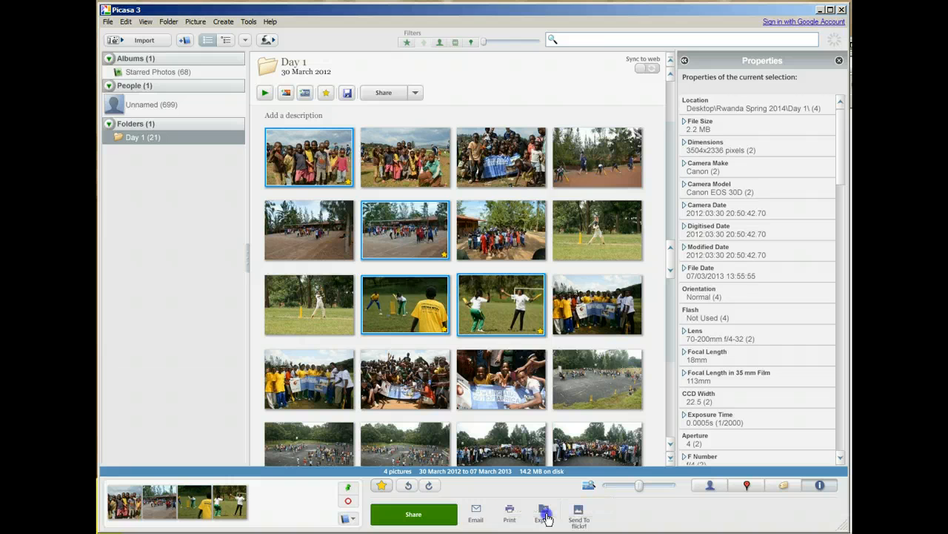
pyautogui.click(416, 232)
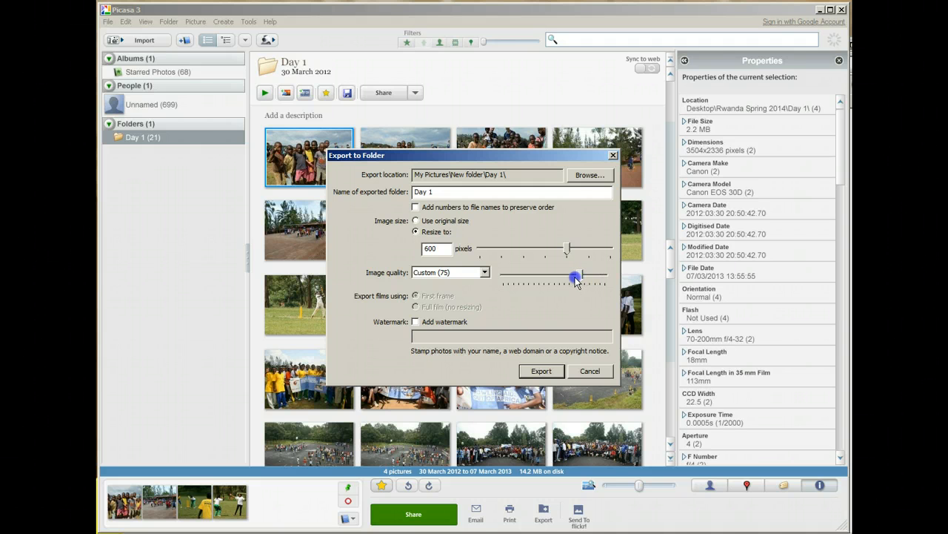
# - Export the photos into a new folder named exports, created inside the desktop's Rwanda Spring 2014 folder
pyautogui.click(585, 176)
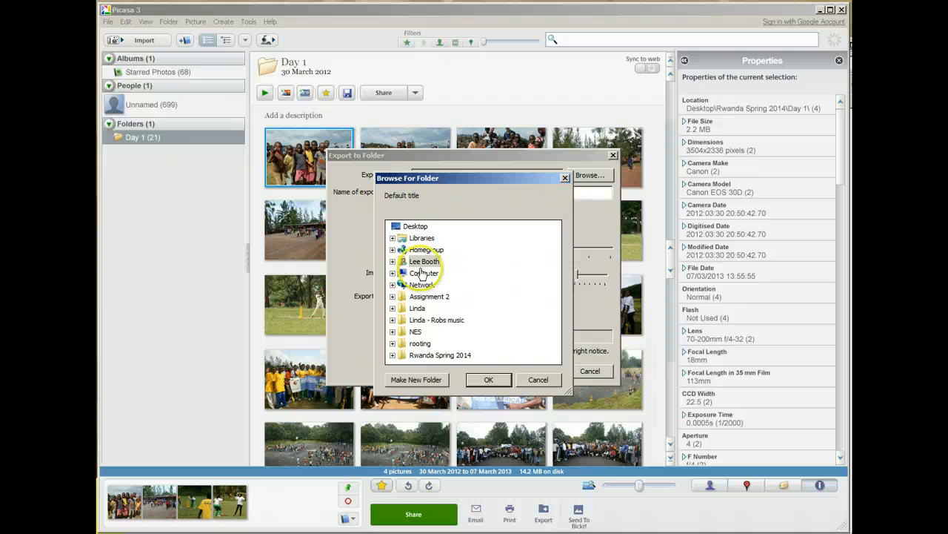
pyautogui.click(455, 356)
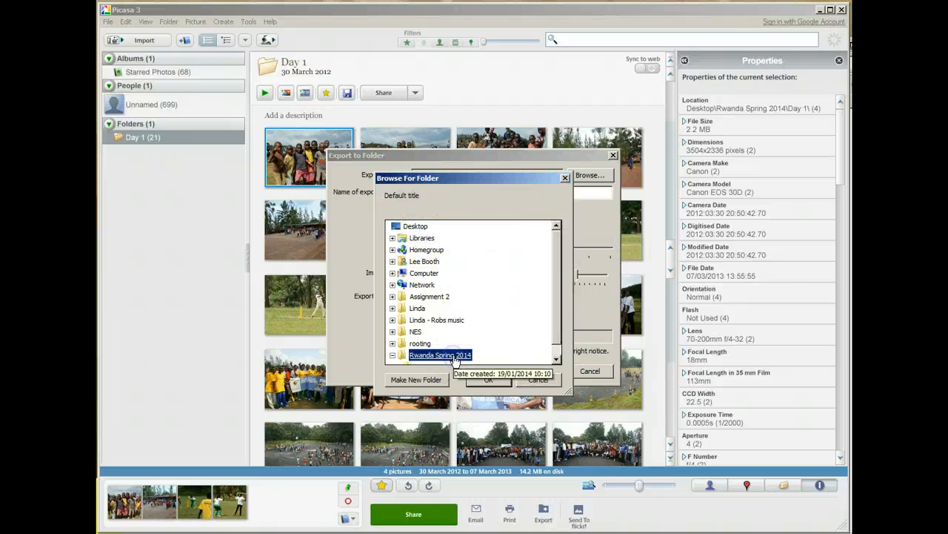
pyautogui.click(435, 379)
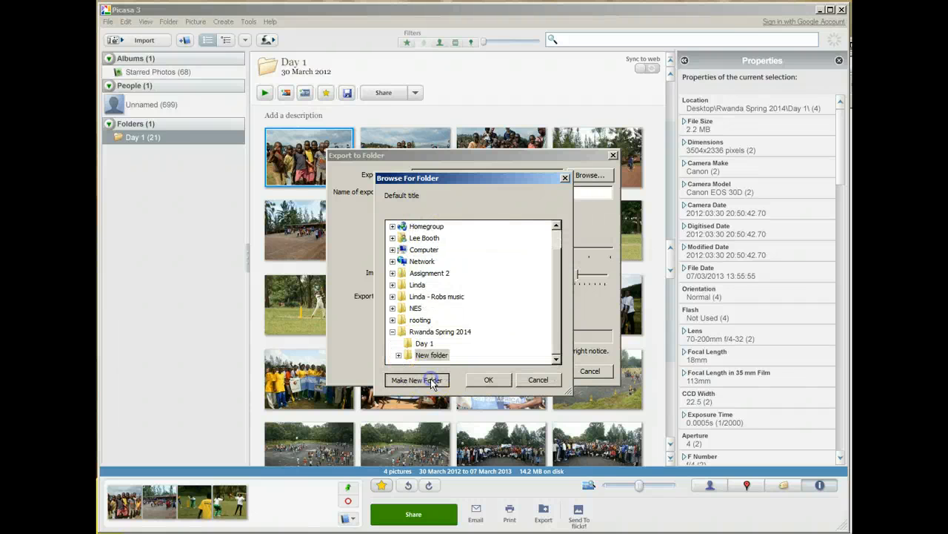
pyautogui.write('exports')
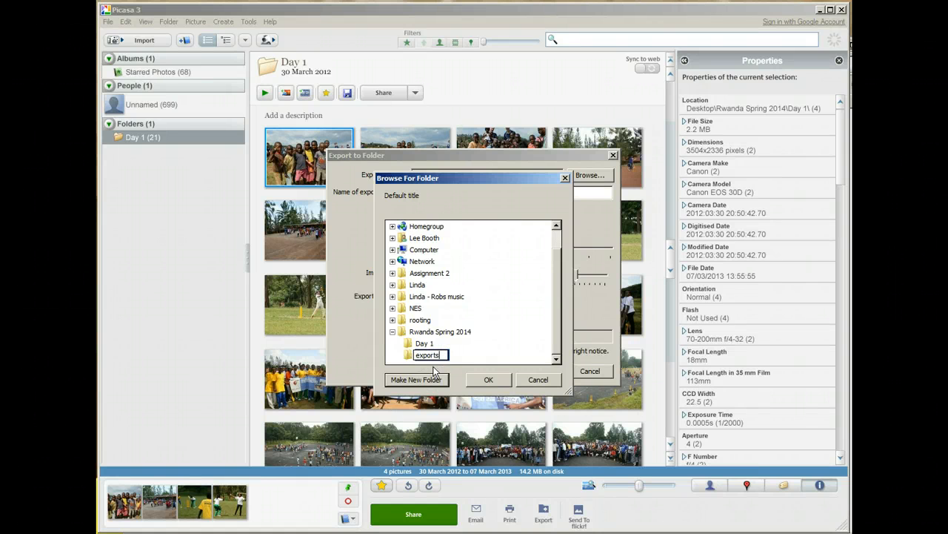
pyautogui.press('Return')
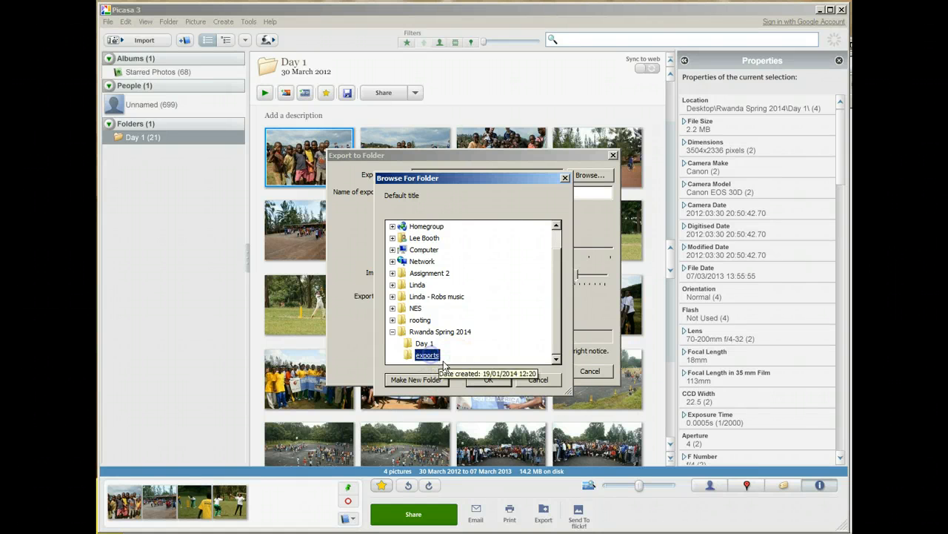
pyautogui.click(488, 380)
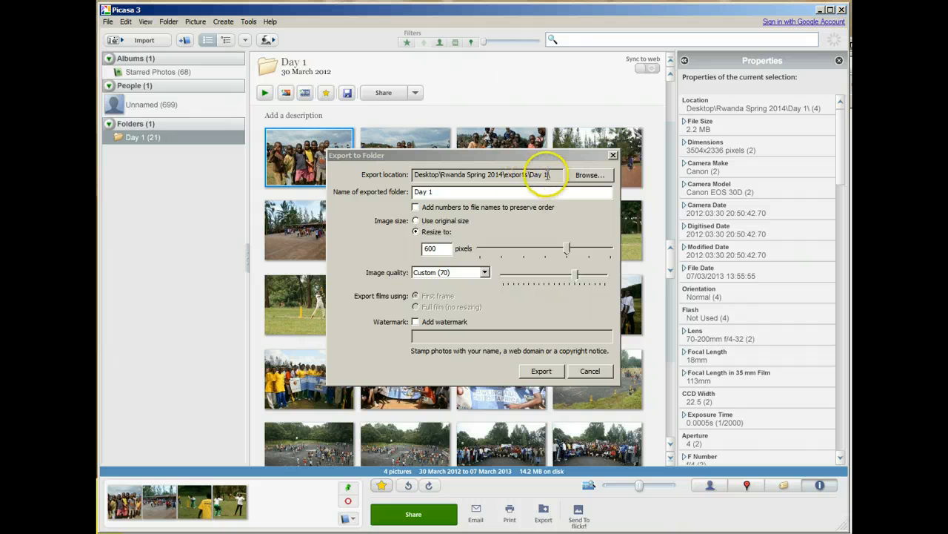
pyautogui.click(541, 372)
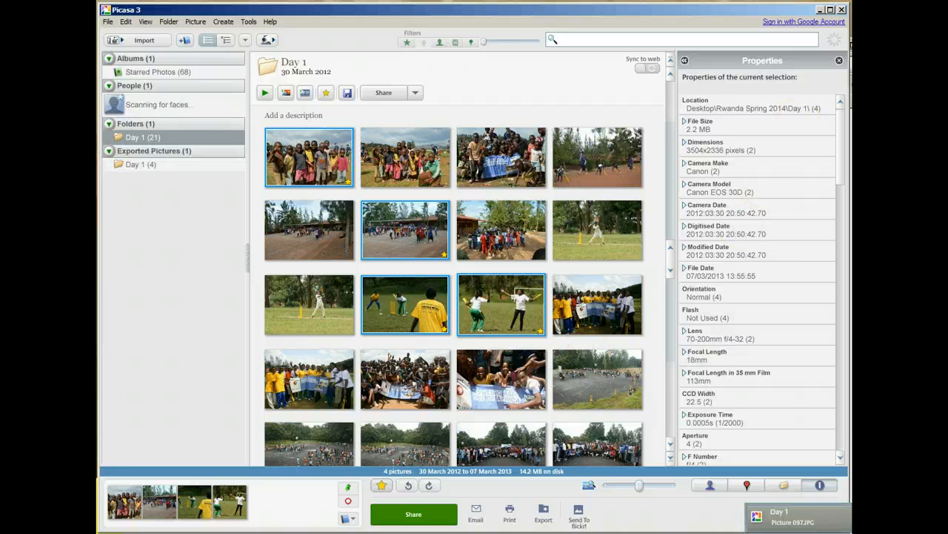
# - Minimize Picasa and the open Day 1 and exports folder windows to reach the desktop
pyautogui.click(823, 8)
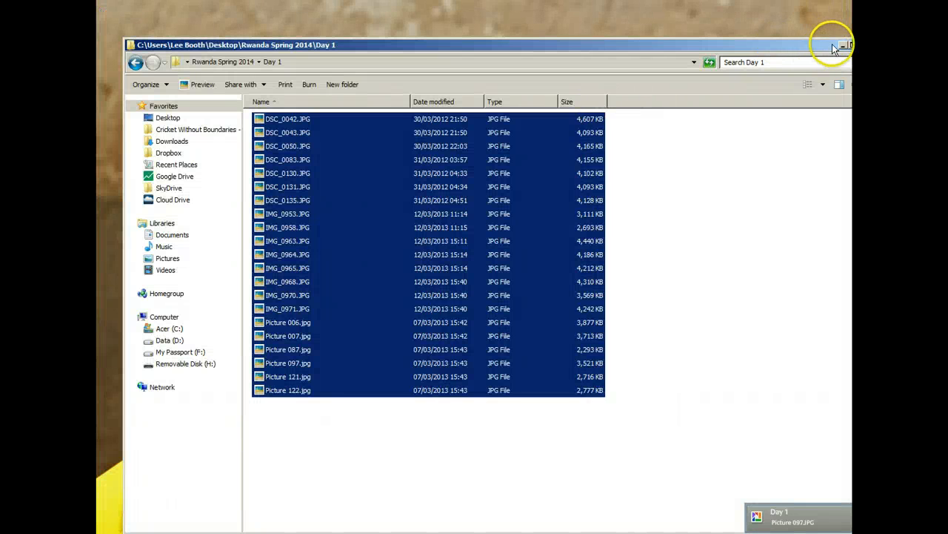
pyautogui.click(846, 44)
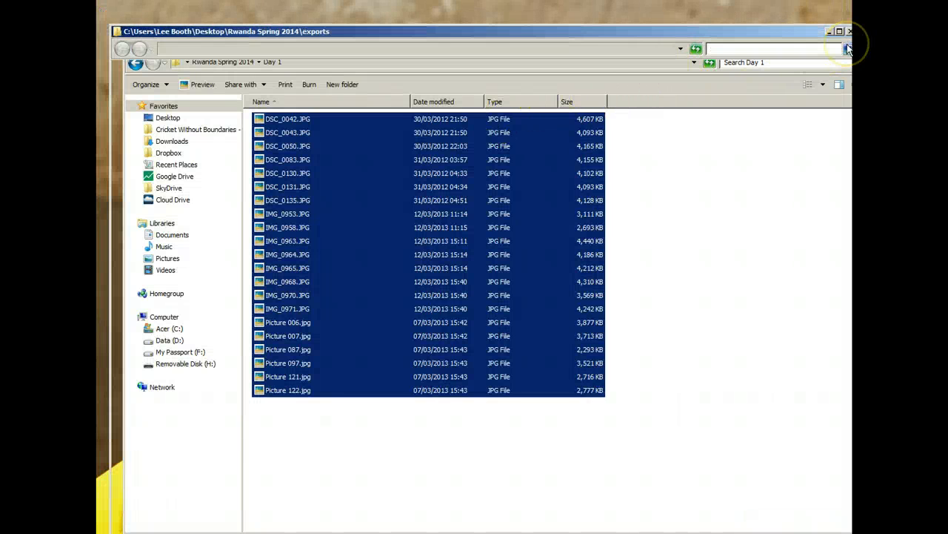
pyautogui.click(830, 33)
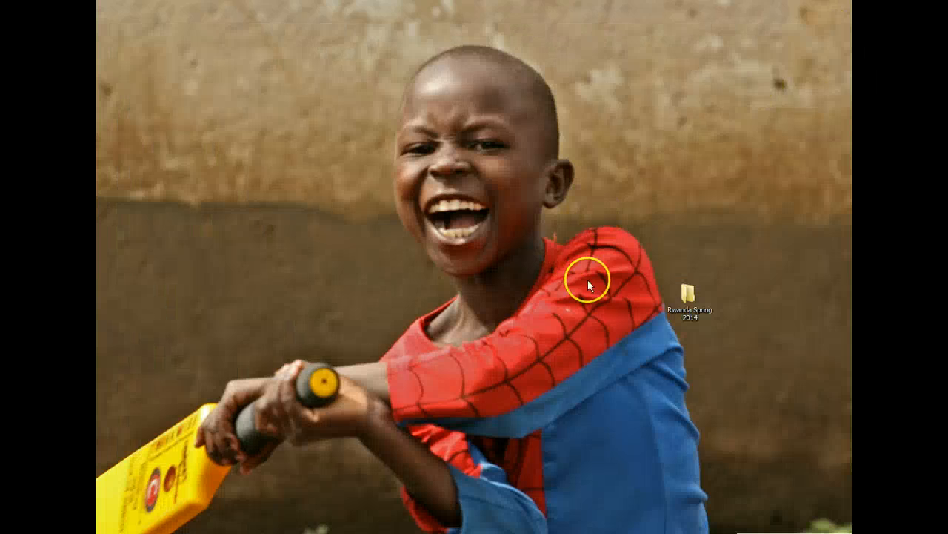
# - Open the Day 1 folder under Rwanda Spring 2014\exports, select DSC_0042.JPG, and reposition the window to examine its file details
pyautogui.doubleClick(686, 292)
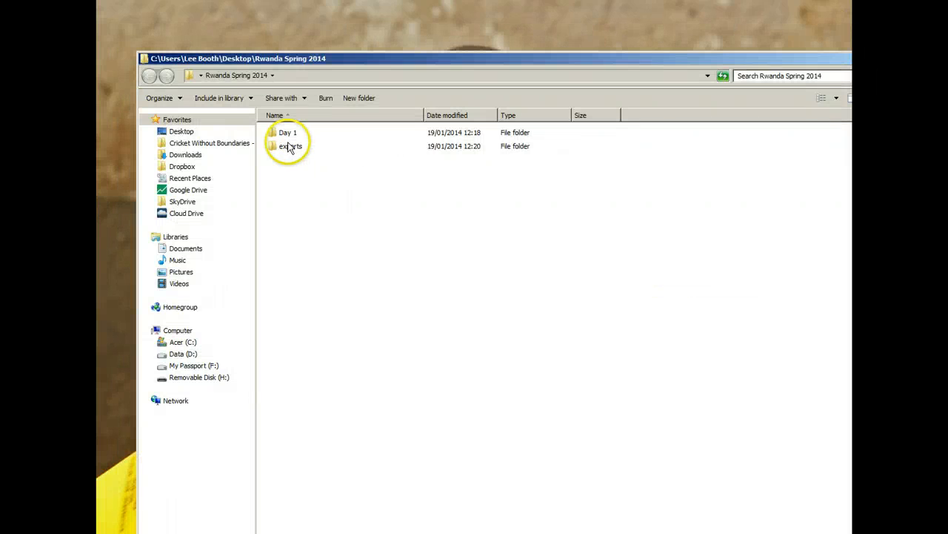
pyautogui.click(290, 147)
pyautogui.doubleClick(290, 147)
pyautogui.doubleClick(288, 135)
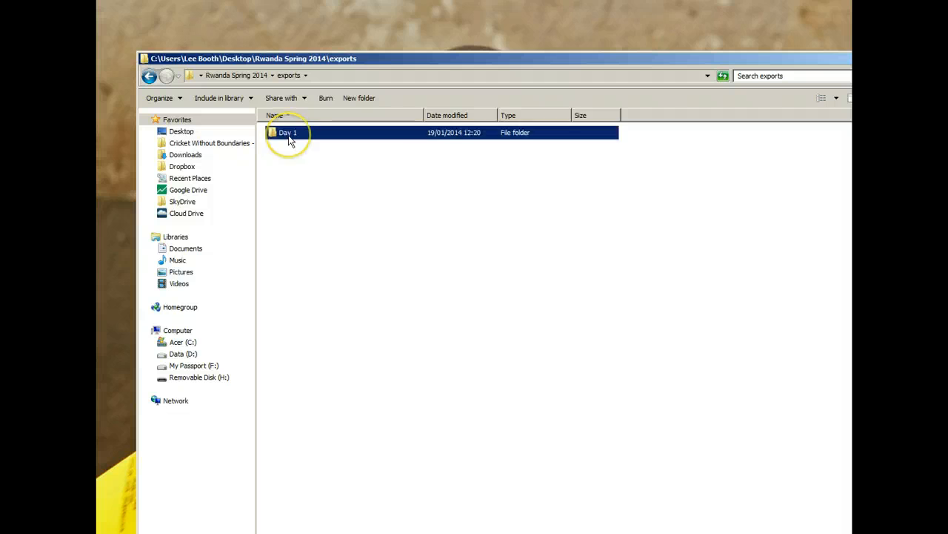
pyautogui.click(300, 141)
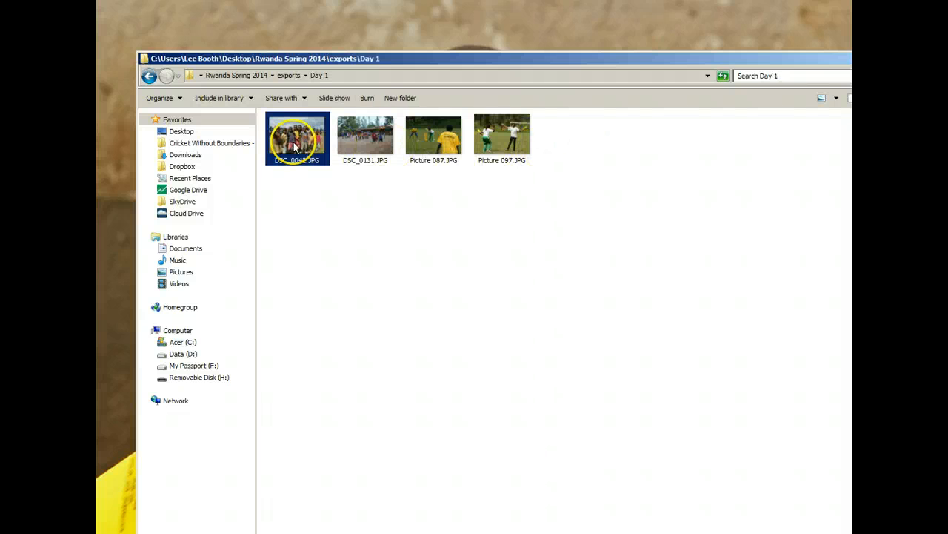
pyautogui.moveTo(502, 30); pyautogui.dragTo(497, 4)
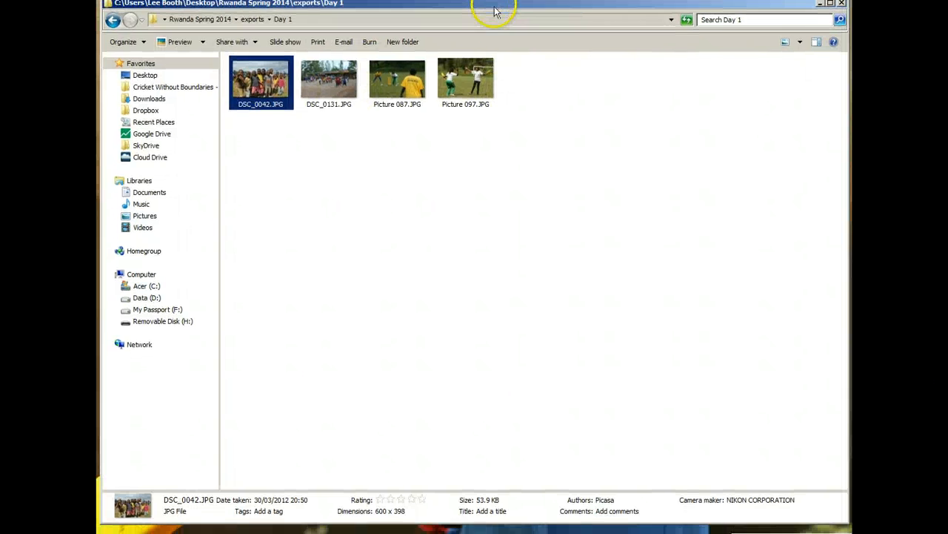